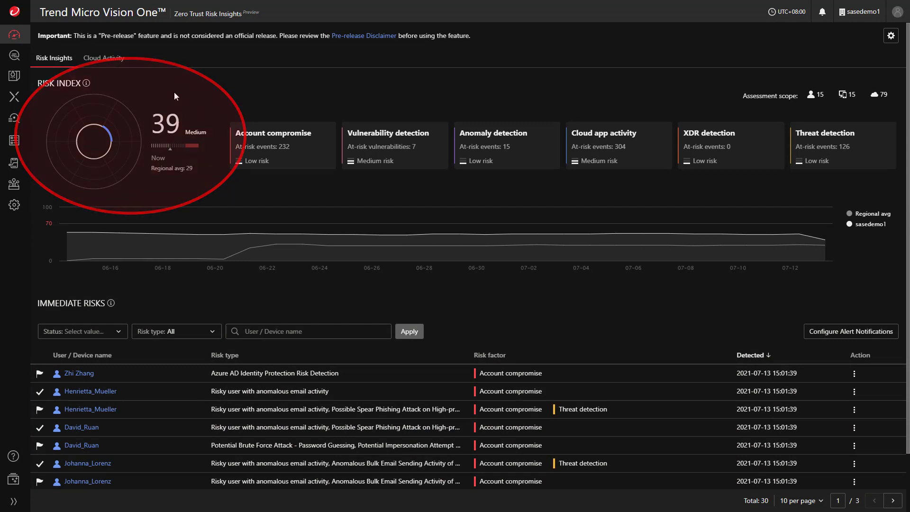
Step: Review the account compromise, vulnerability, anomaly and cloud app activity breakdowns, then list assessed users
{"action": "left_click", "coordinate": [276, 151]}
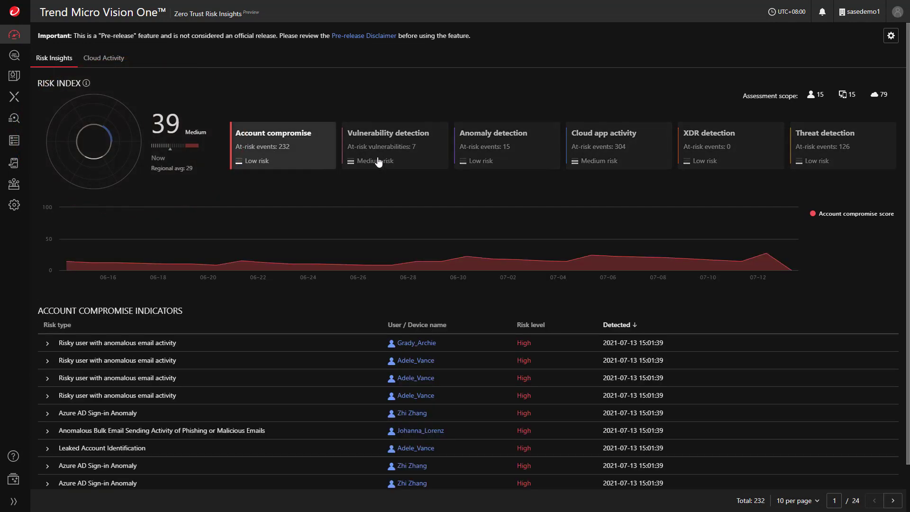
{"action": "left_click", "coordinate": [408, 162]}
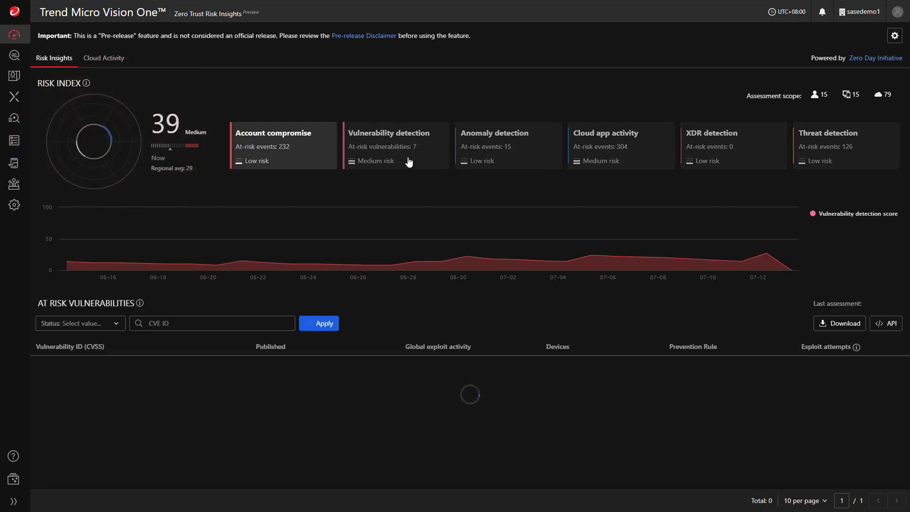
{"action": "left_click", "coordinate": [507, 159]}
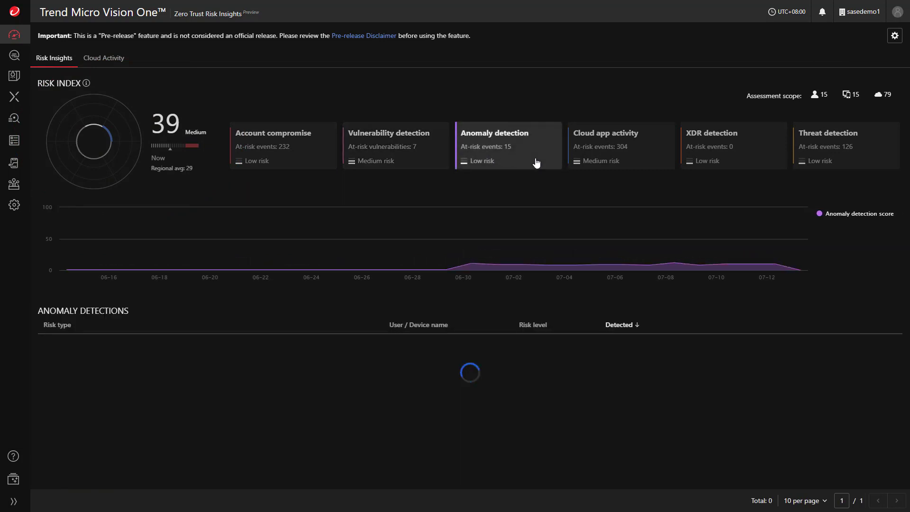
{"action": "left_click", "coordinate": [632, 158]}
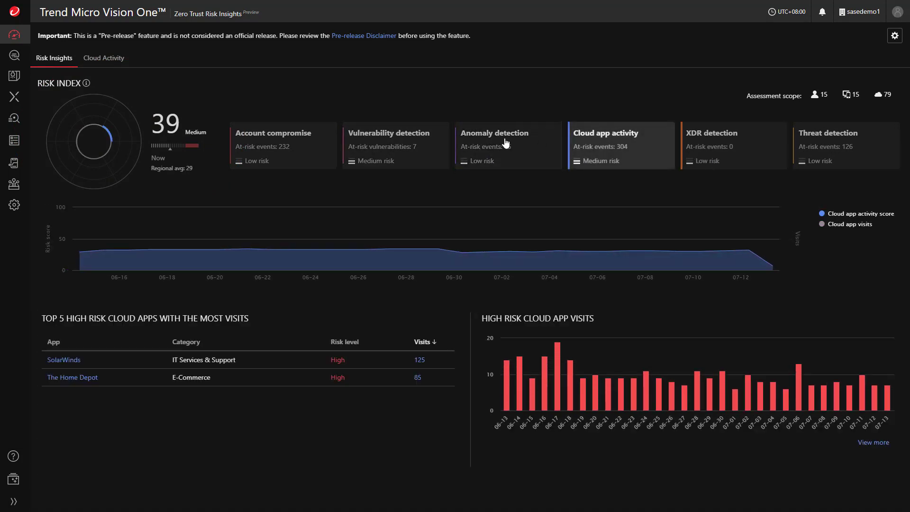
{"action": "left_click", "coordinate": [279, 154]}
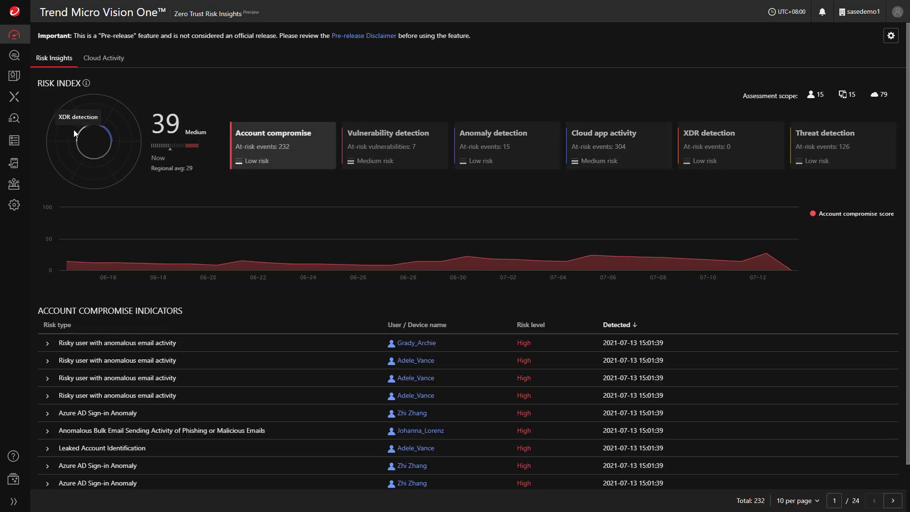
{"action": "left_click", "coordinate": [814, 96]}
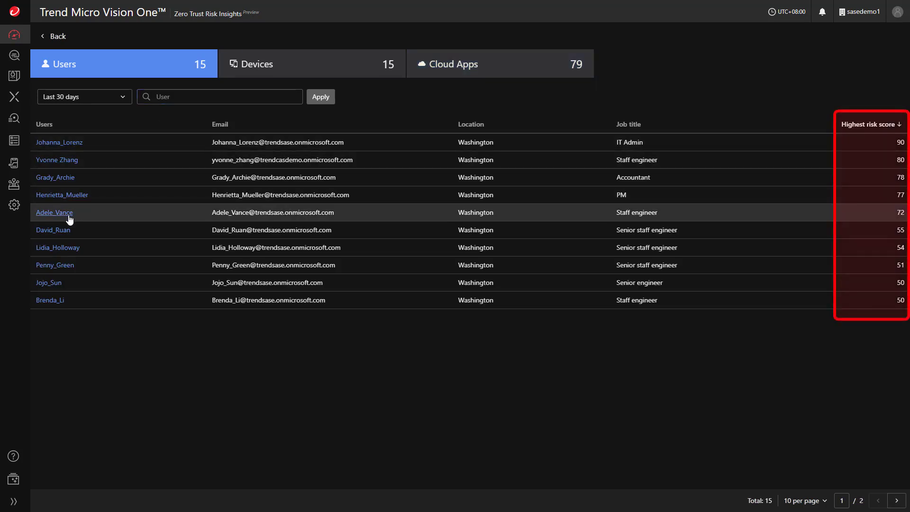
Step: Open the risk details of the user whose highest risk score is 72
{"action": "left_click", "coordinate": [70, 217]}
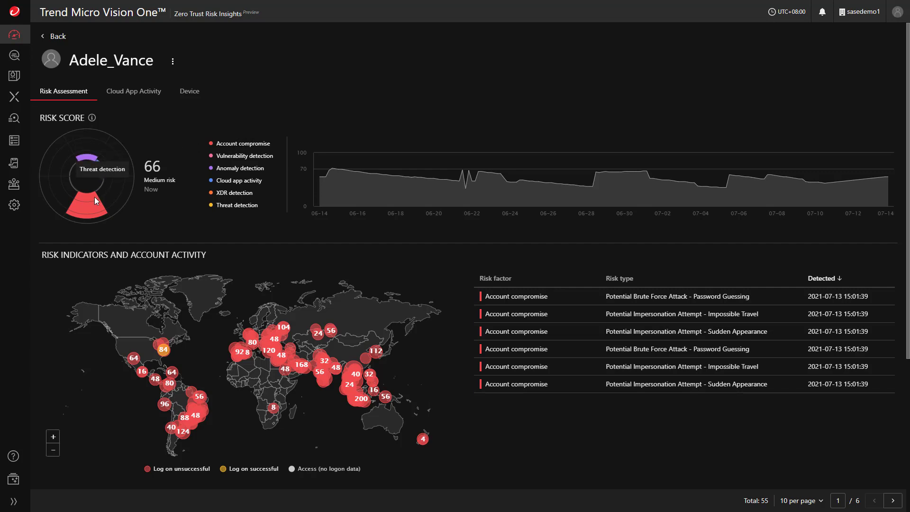
{"action": "mouse_move", "coordinate": [88, 201]}
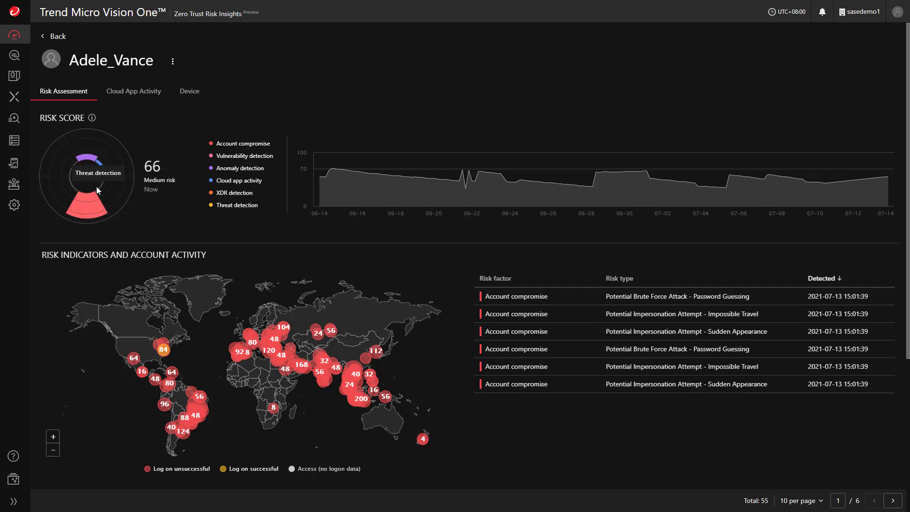
{"action": "mouse_move", "coordinate": [101, 173]}
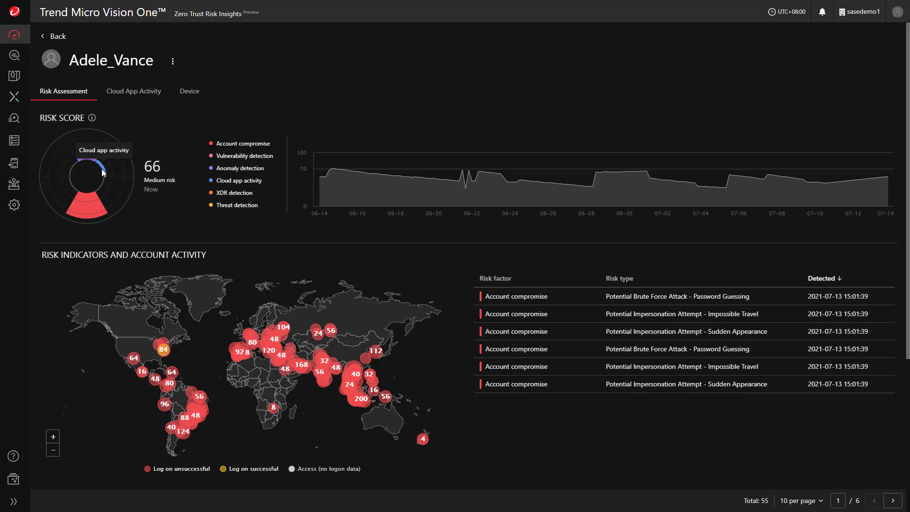
{"action": "mouse_move", "coordinate": [87, 159]}
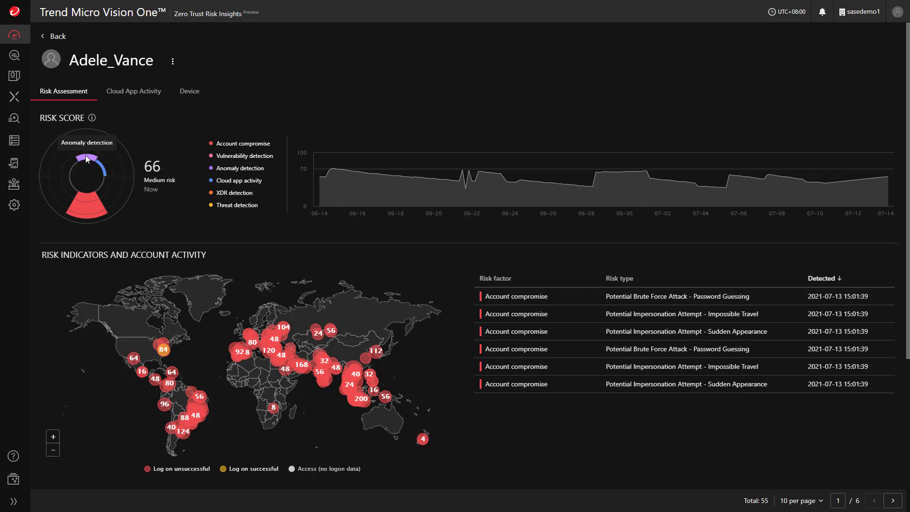
{"action": "mouse_move", "coordinate": [357, 172]}
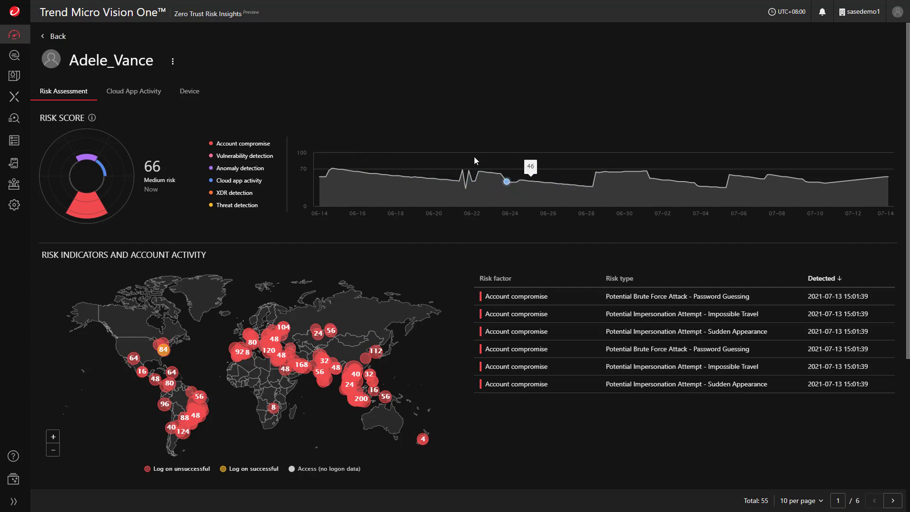
{"action": "left_click", "coordinate": [174, 62]}
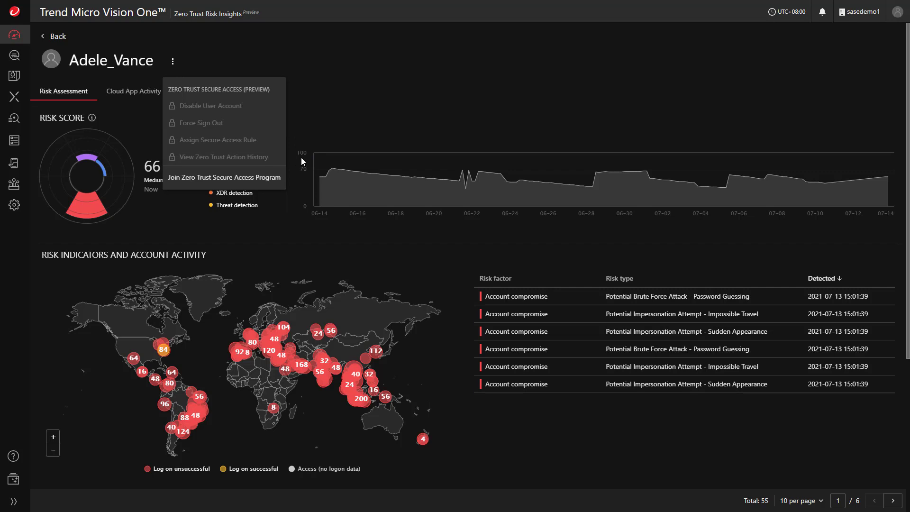
{"action": "left_click", "coordinate": [592, 125]}
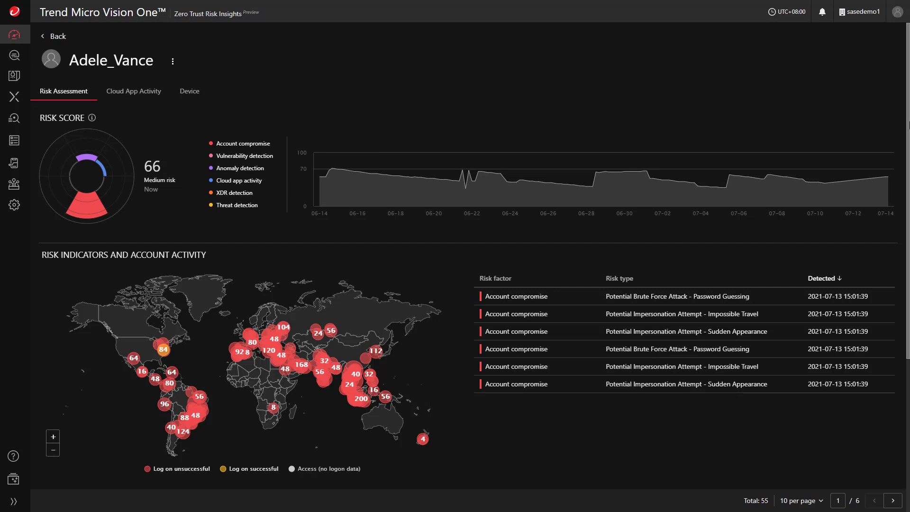
Step: Expand the first risk indicator to show the anomalous bulk email sending details
{"action": "left_click_drag", "start_coordinate": [908, 124], "coordinate": [908, 258]}
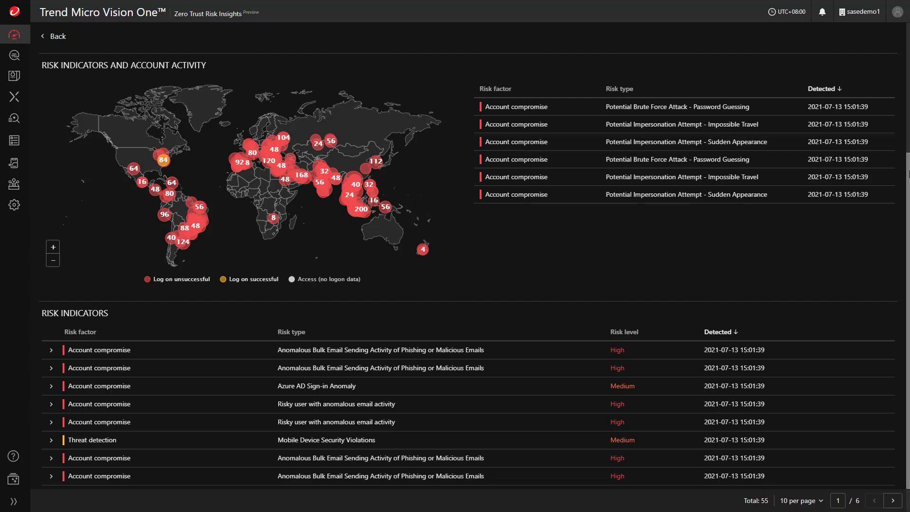
{"action": "left_click_drag", "start_coordinate": [908, 178], "coordinate": [908, 227]}
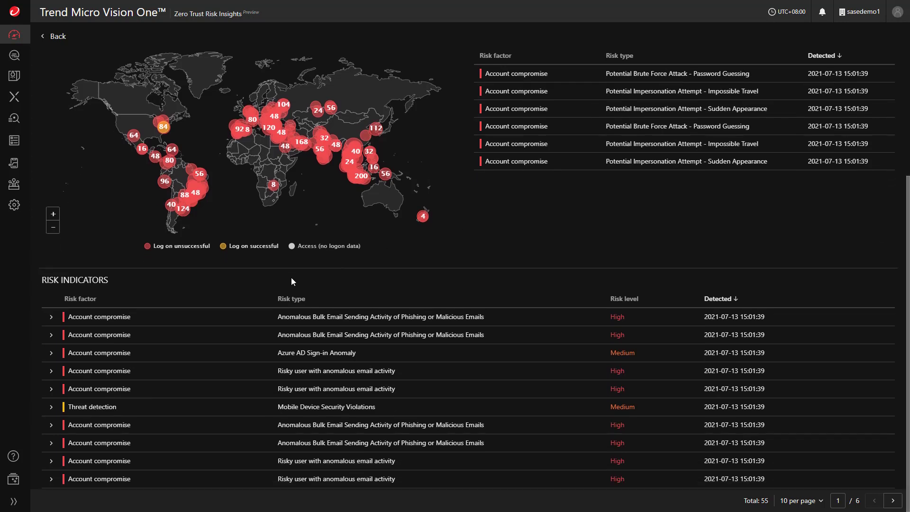
{"action": "left_click", "coordinate": [51, 319]}
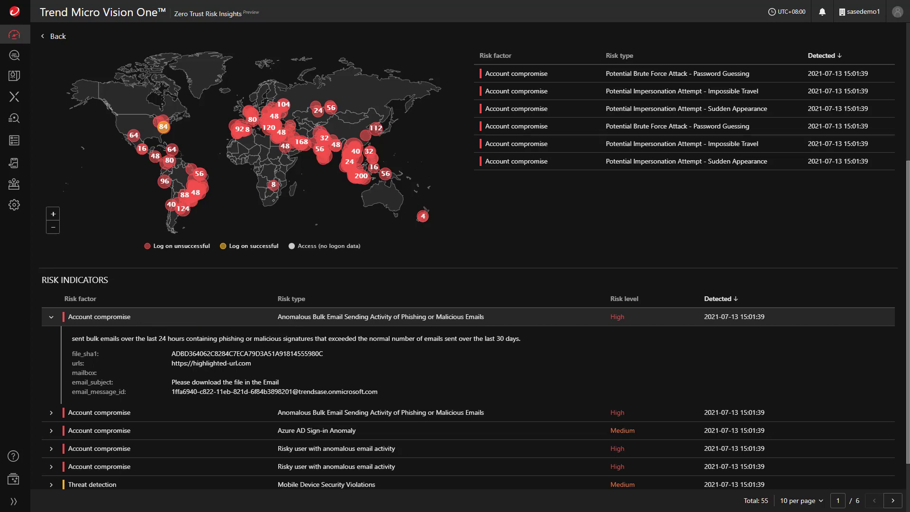
{"action": "scroll", "coordinate": [609, 368], "scroll_direction": "up", "scroll_amount": 5}
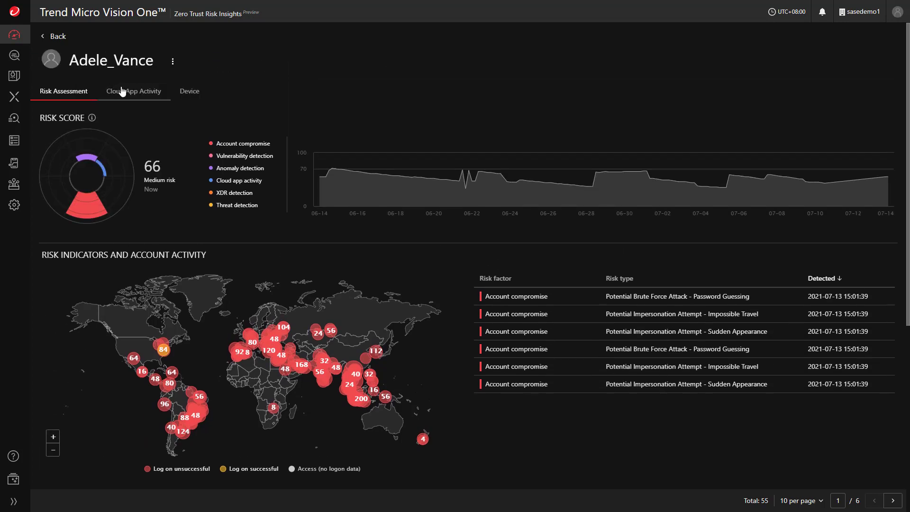
Step: Review the user's cloud app activity charts, then list their Windows 10.0 and Android7.0 devices
{"action": "left_click", "coordinate": [123, 91]}
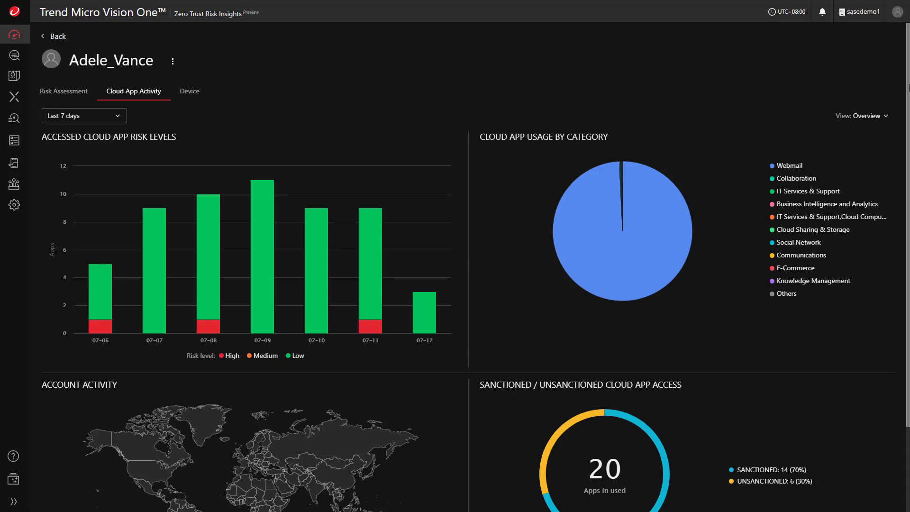
{"action": "left_click_drag", "start_coordinate": [908, 87], "coordinate": [909, 185]}
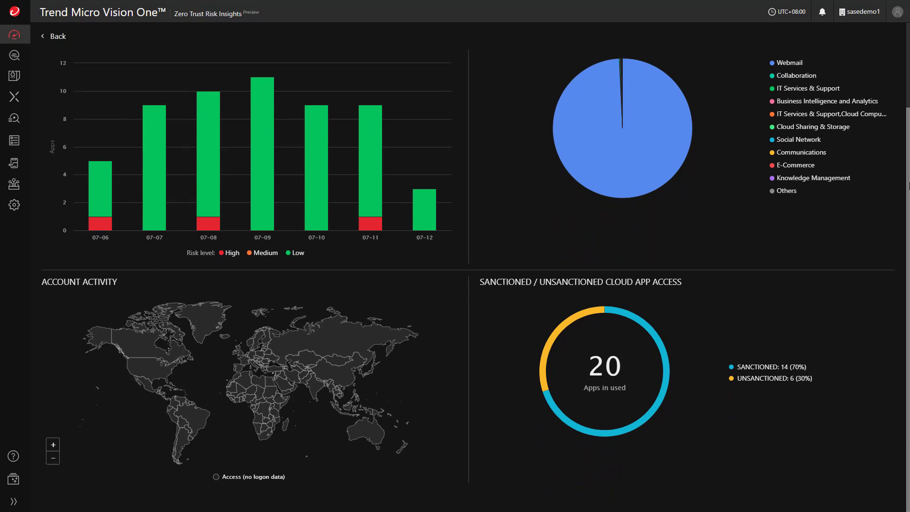
{"action": "left_click_drag", "start_coordinate": [909, 187], "coordinate": [908, 83]}
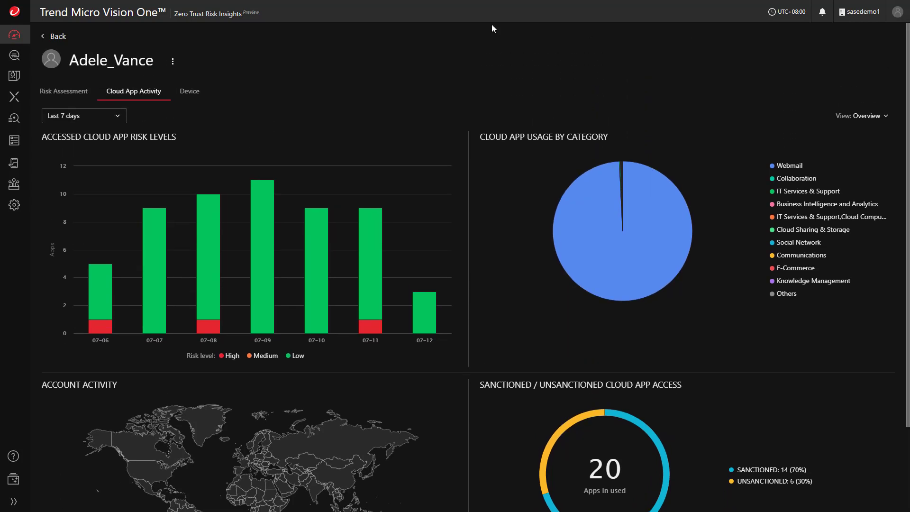
{"action": "left_click", "coordinate": [190, 95]}
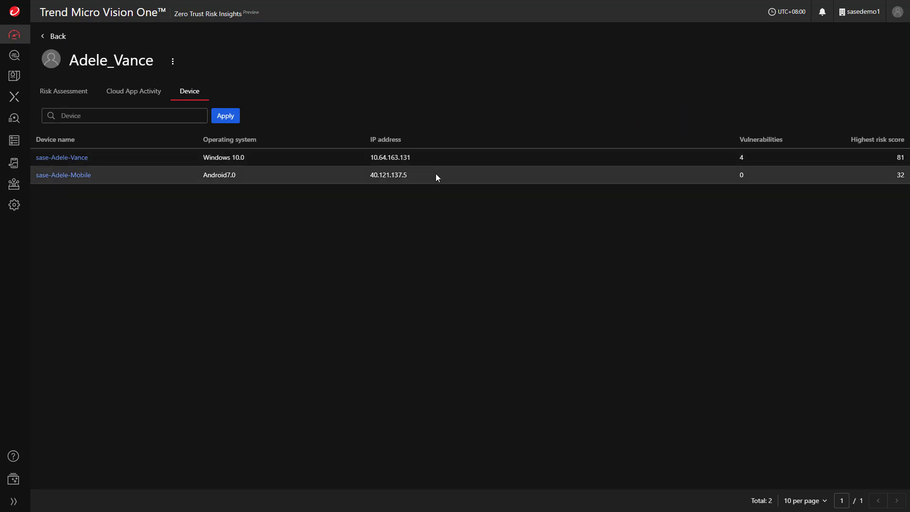
Step: Open the Windows 10.0 device's risk page and expand its vulnerability and risky website indicators
{"action": "left_click", "coordinate": [77, 159]}
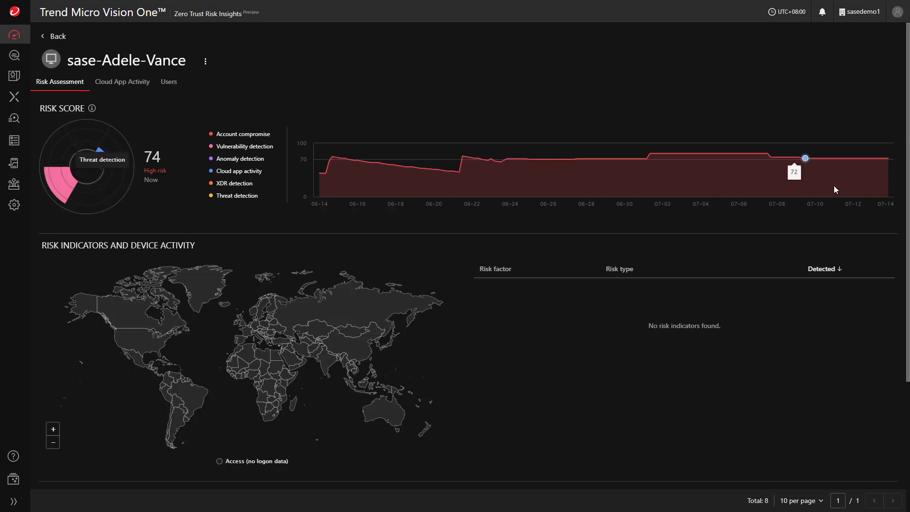
{"action": "left_click_drag", "start_coordinate": [908, 168], "coordinate": [908, 325]}
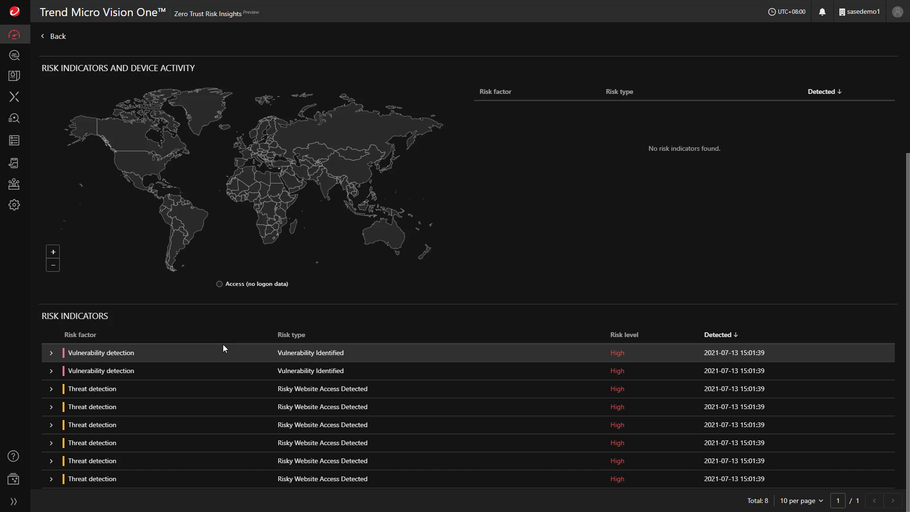
{"action": "left_click", "coordinate": [51, 353]}
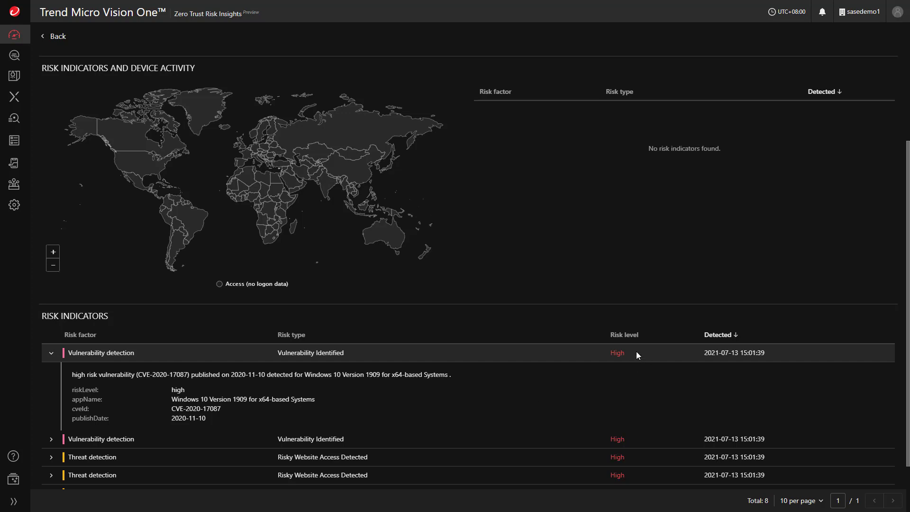
{"action": "left_click", "coordinate": [51, 457]}
{"action": "scroll", "coordinate": [53, 460], "scroll_direction": "down", "scroll_amount": 3}
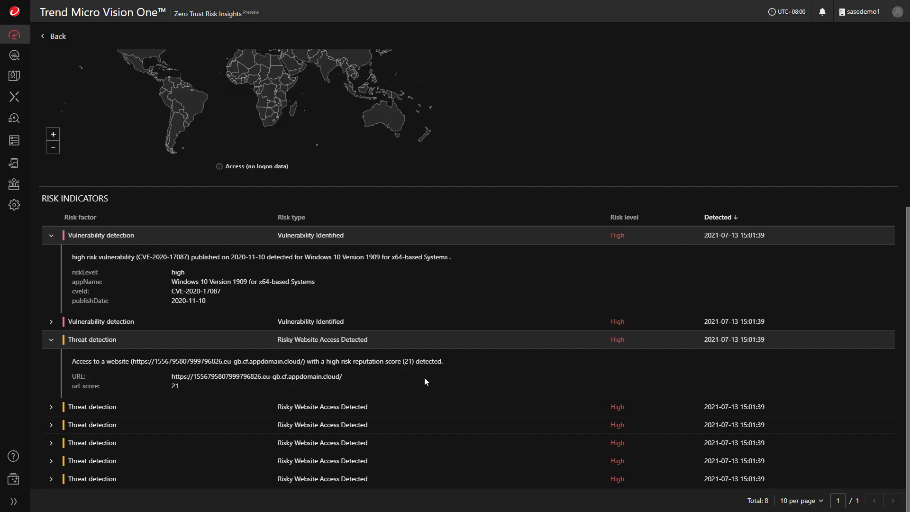
Step: Check the device's cloud app activity, then list its single associated user scoring 72
{"action": "left_click_drag", "start_coordinate": [907, 374], "coordinate": [908, 171]}
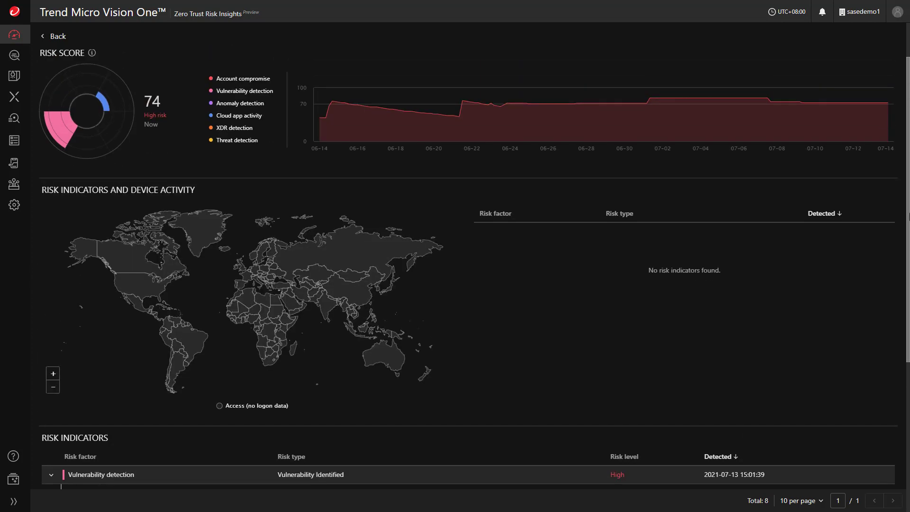
{"action": "left_click", "coordinate": [125, 85]}
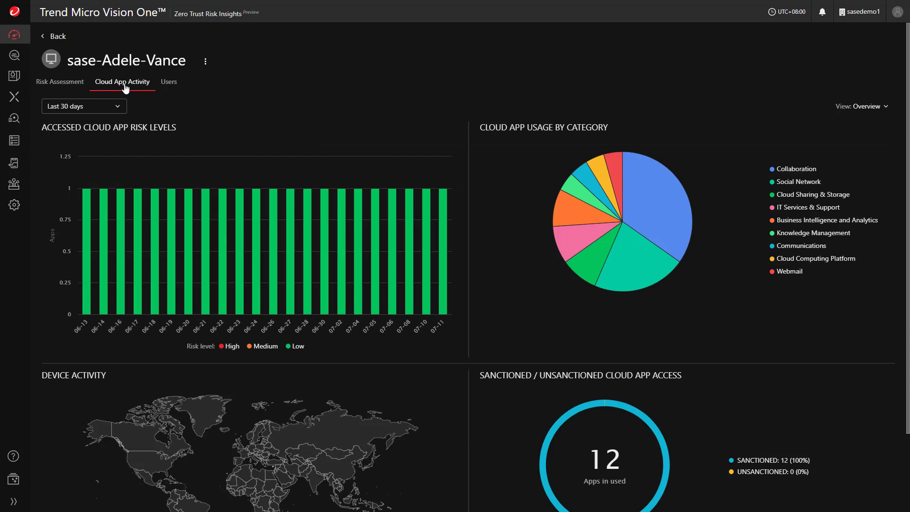
{"action": "left_click", "coordinate": [169, 87]}
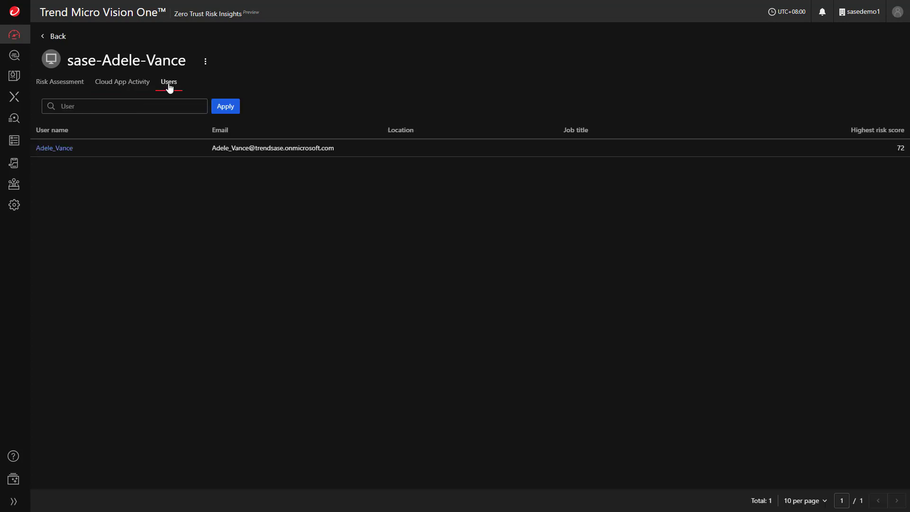
Step: From the Zero Trust Risk dashboard, go to cloud apps and open Microsoft OneDrive for Business
{"action": "left_click", "coordinate": [55, 37]}
{"action": "left_click", "coordinate": [105, 33]}
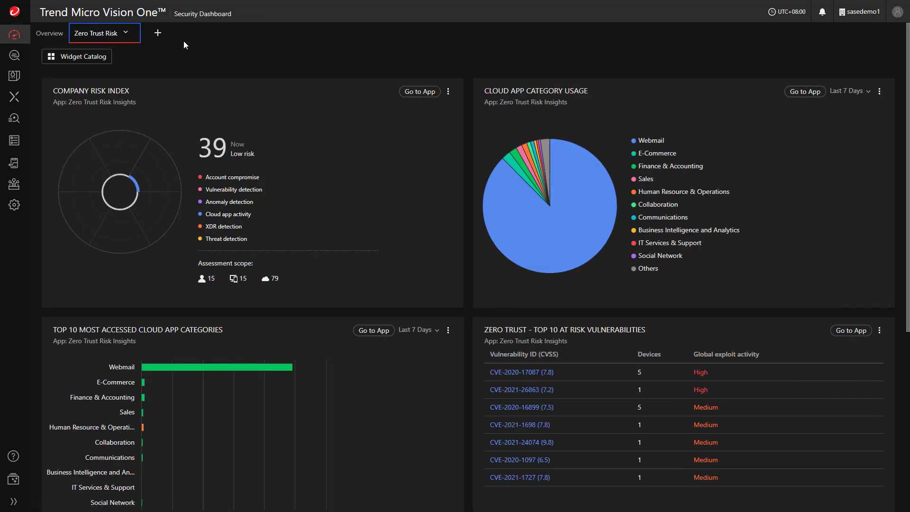
{"action": "left_click", "coordinate": [806, 92]}
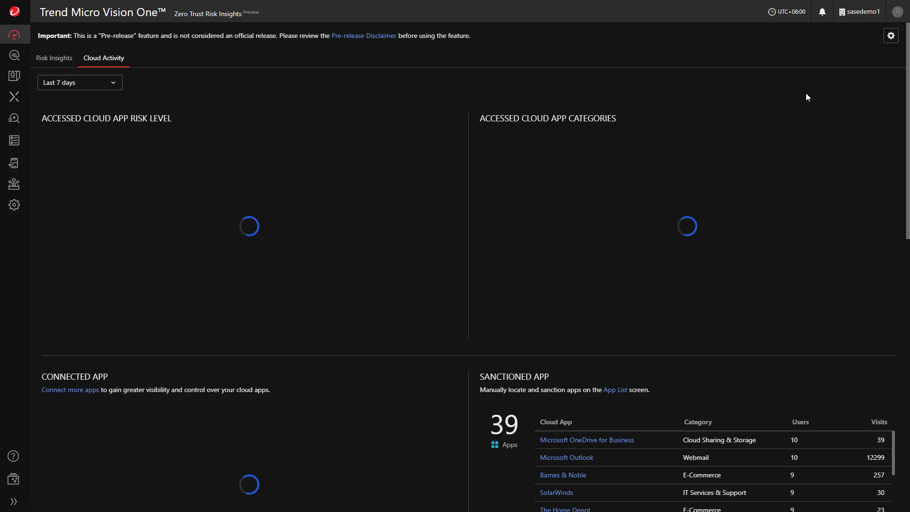
{"action": "scroll", "coordinate": [818, 93], "scroll_direction": "down", "scroll_amount": 5}
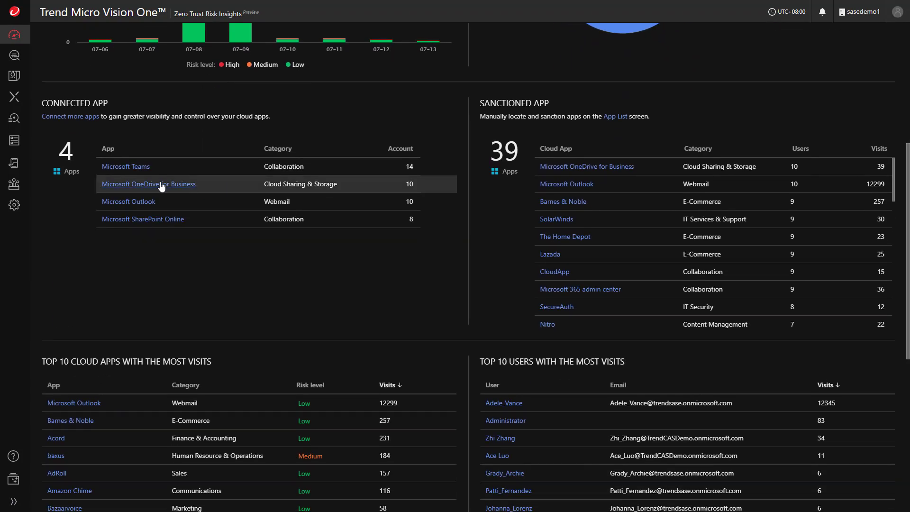
{"action": "left_click", "coordinate": [148, 185]}
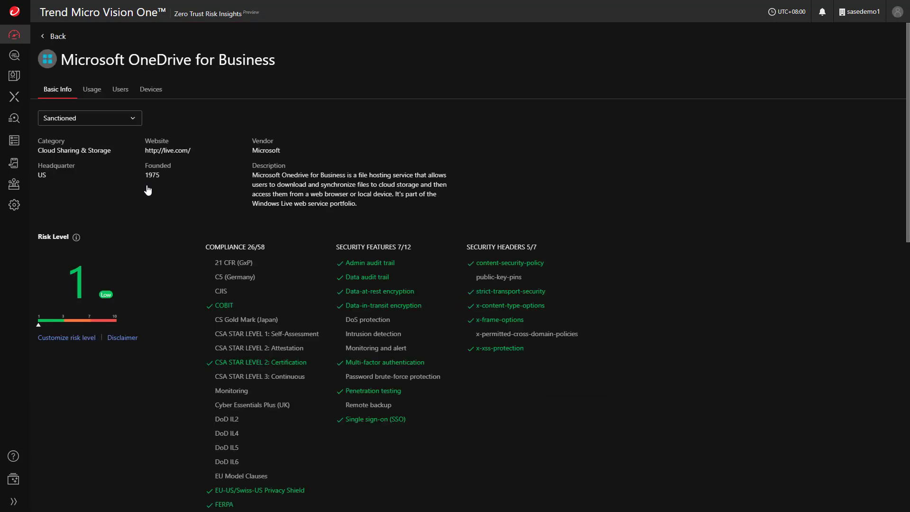
{"action": "left_click", "coordinate": [131, 118]}
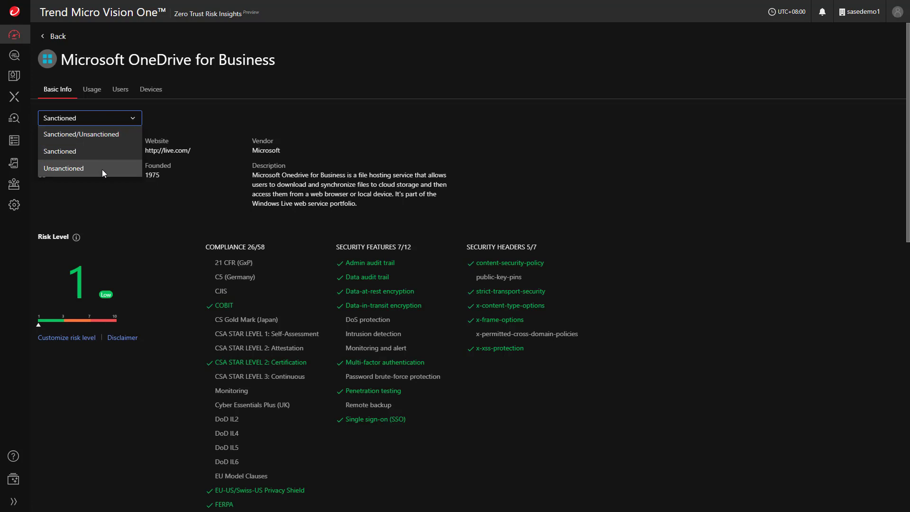
{"action": "left_click", "coordinate": [158, 210]}
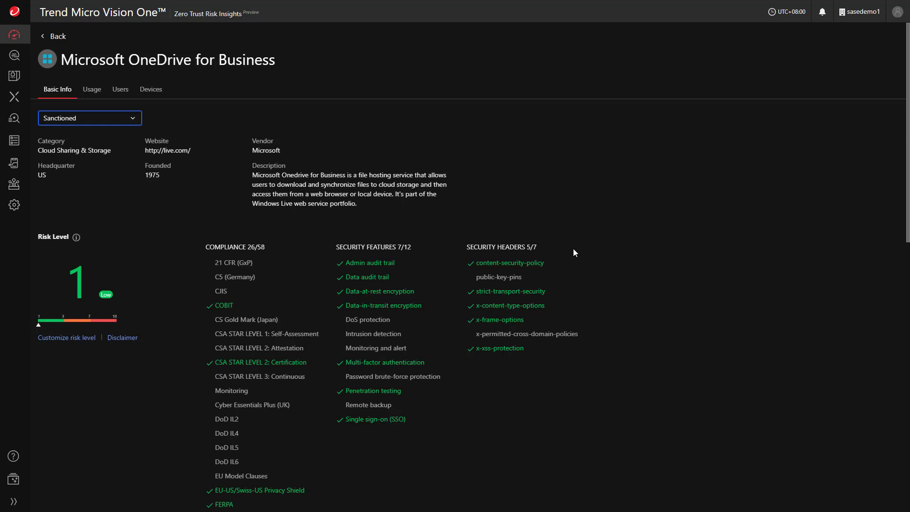
{"action": "left_click", "coordinate": [84, 337]}
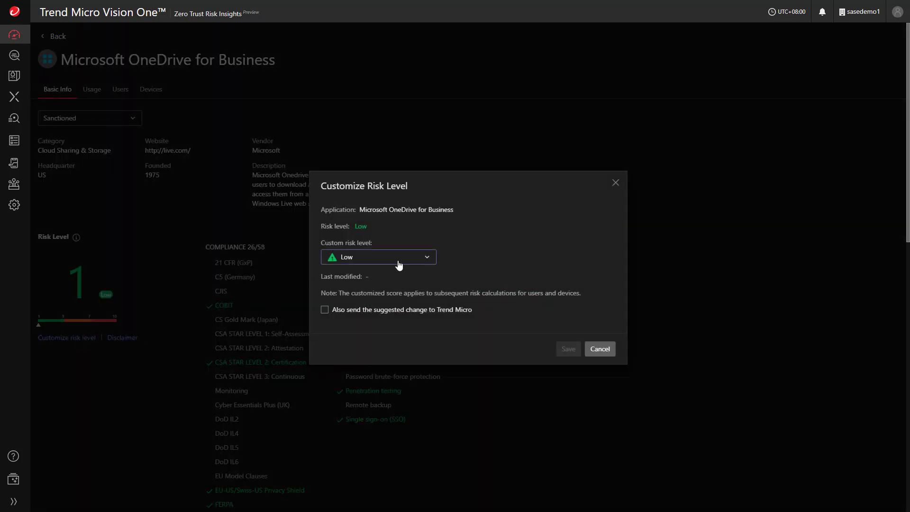
{"action": "left_click", "coordinate": [432, 260]}
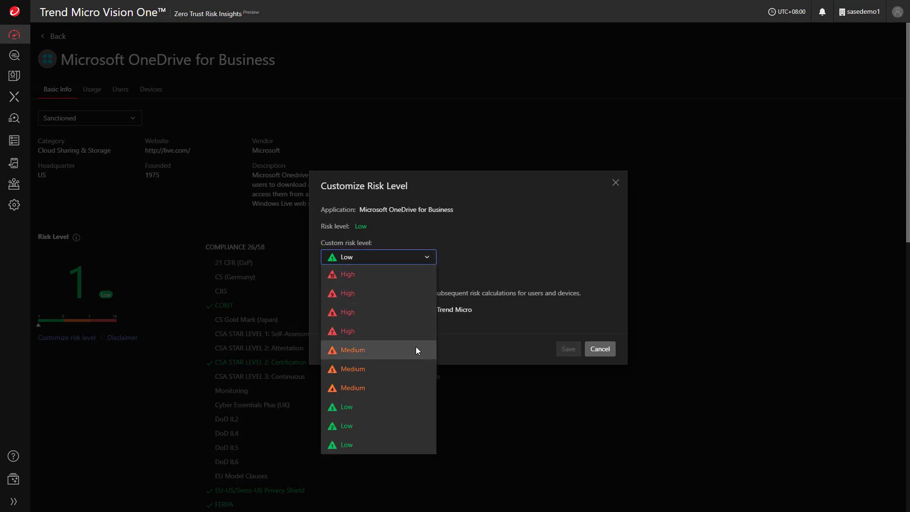
{"action": "left_click", "coordinate": [539, 282]}
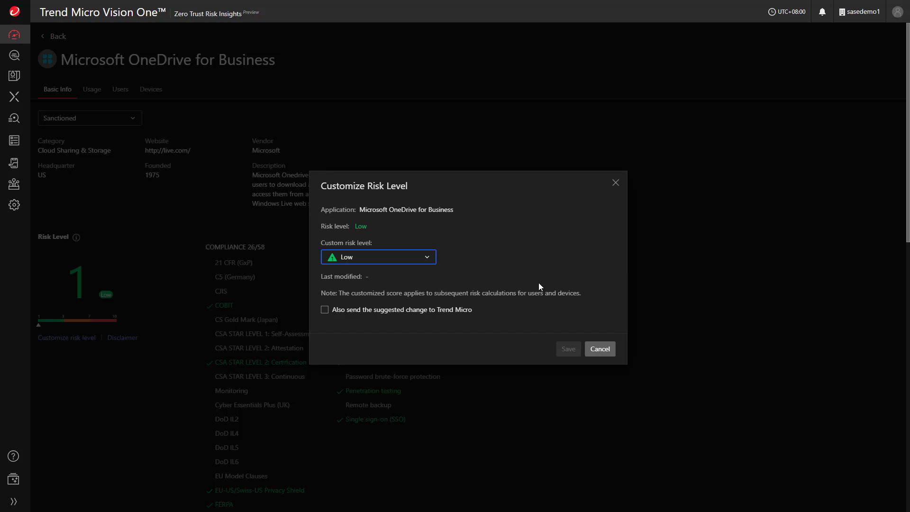
{"action": "left_click", "coordinate": [380, 312]}
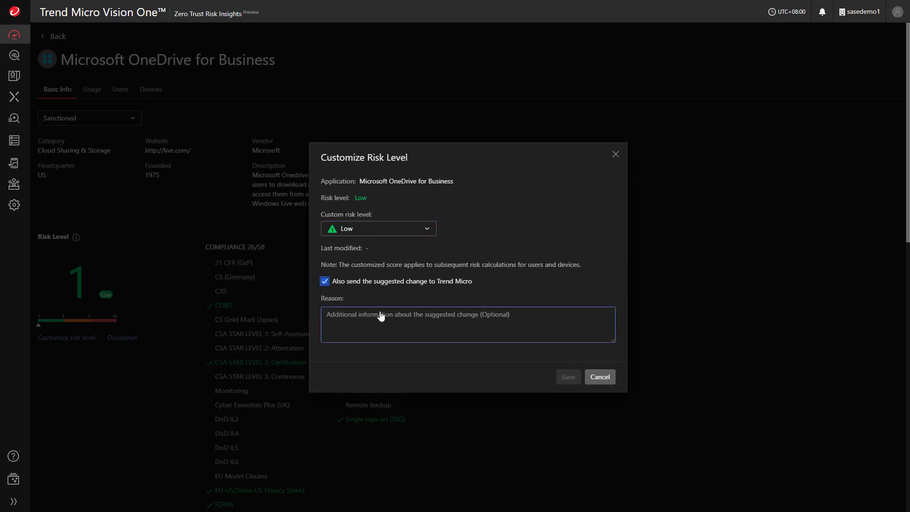
{"action": "left_click", "coordinate": [600, 377]}
Step: Review OneDrive's App Usage Report by active accounts, files and storage, then list its 10 users
{"action": "left_click", "coordinate": [95, 97]}
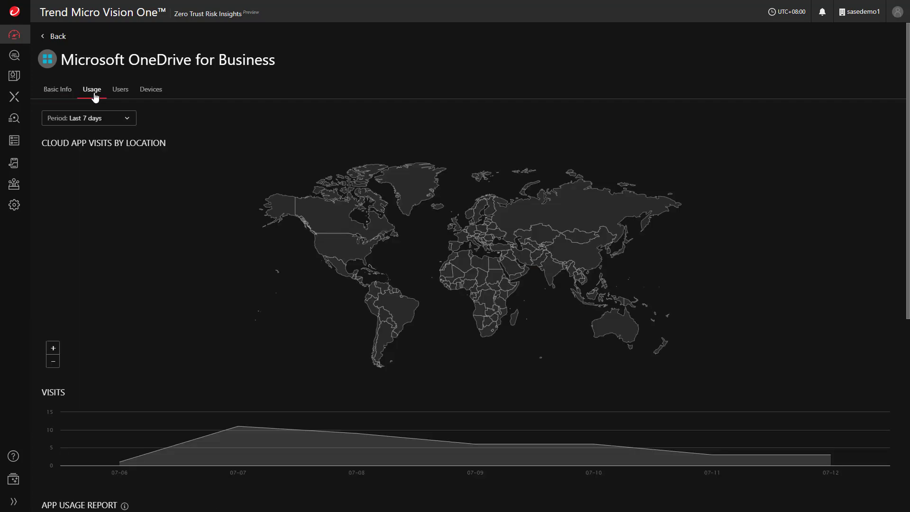
{"action": "scroll", "coordinate": [469, 265], "scroll_direction": "down", "scroll_amount": 5}
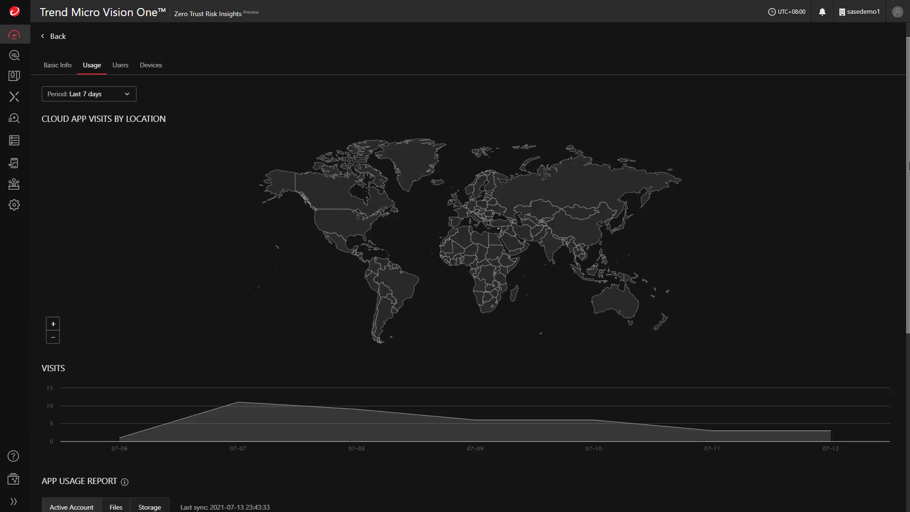
{"action": "scroll", "coordinate": [474, 331], "scroll_direction": "down", "scroll_amount": 2}
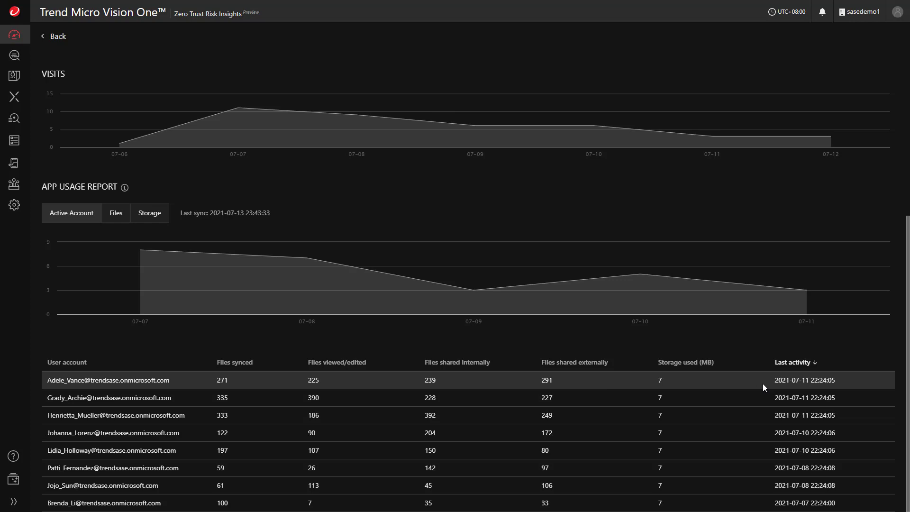
{"action": "left_click", "coordinate": [118, 217]}
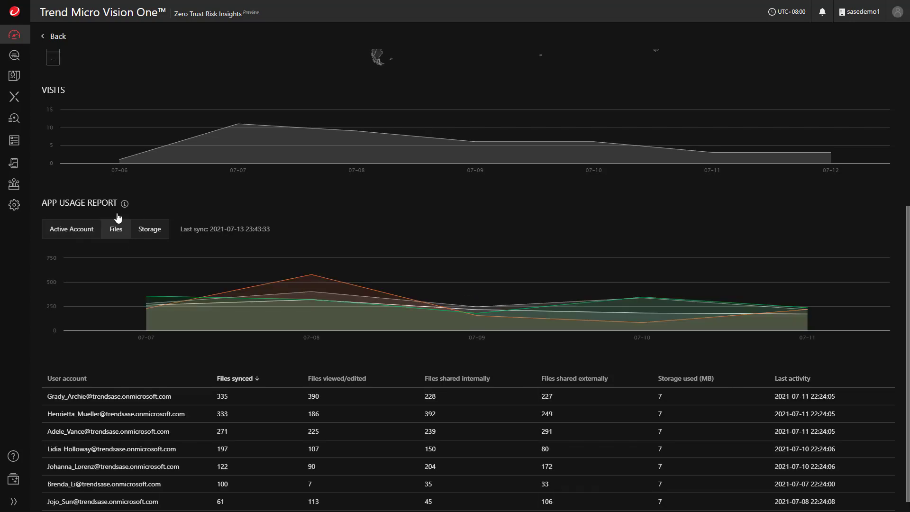
{"action": "left_click", "coordinate": [151, 230]}
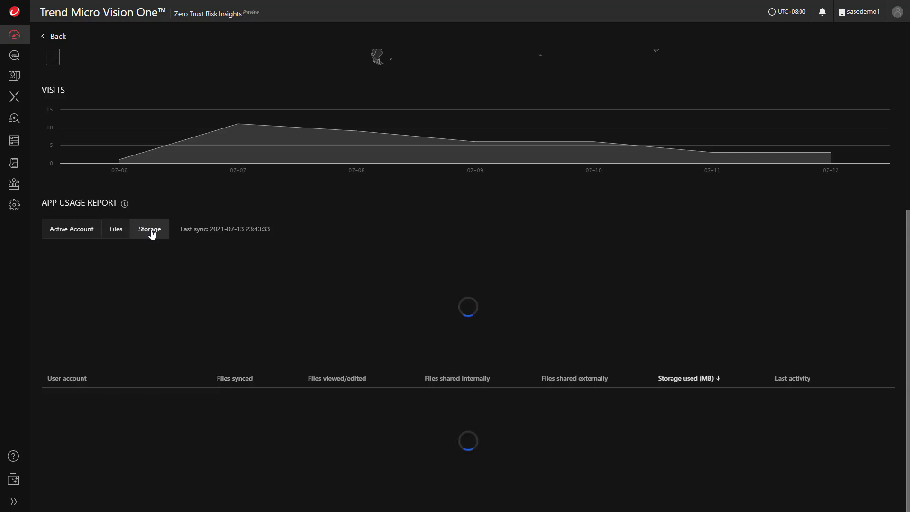
{"action": "scroll", "coordinate": [336, 30], "scroll_direction": "up", "scroll_amount": 6}
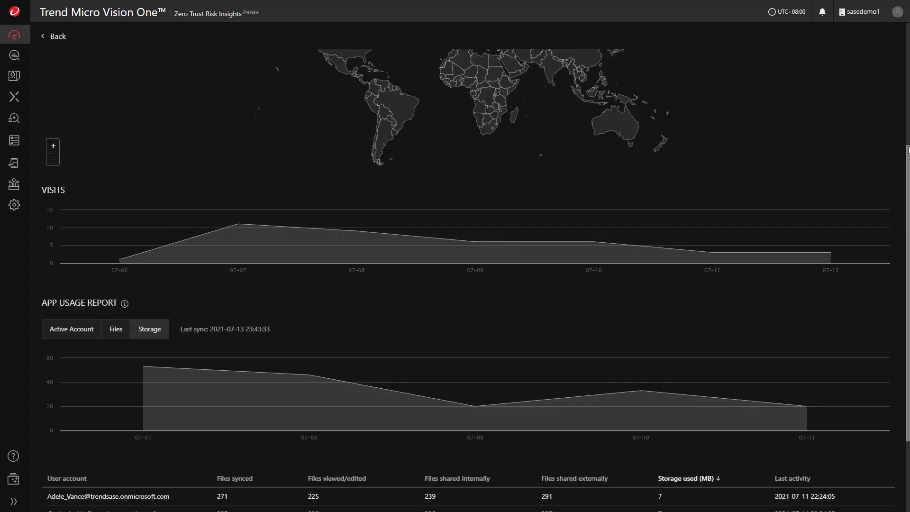
{"action": "left_click", "coordinate": [122, 90]}
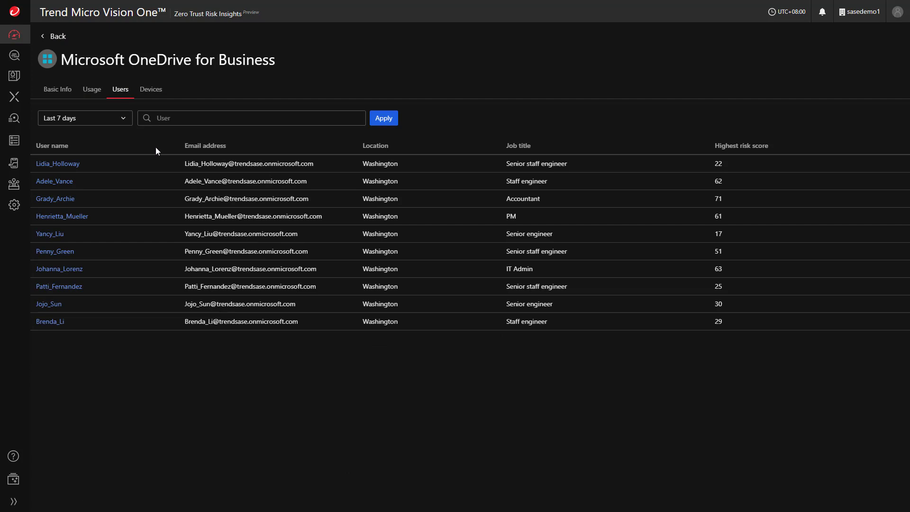
Step: List OneDrive for Business's two Windows 10.0 devices, scoring 28 and 16
{"action": "left_click", "coordinate": [150, 90]}
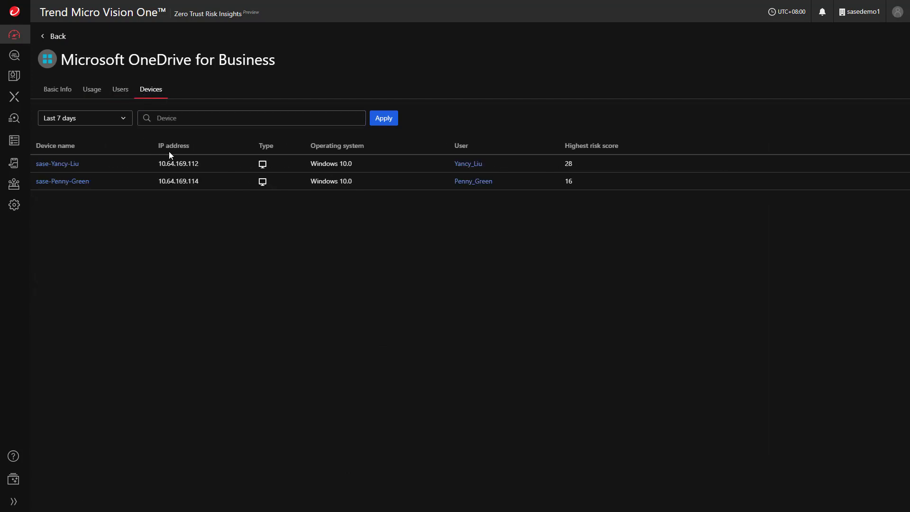